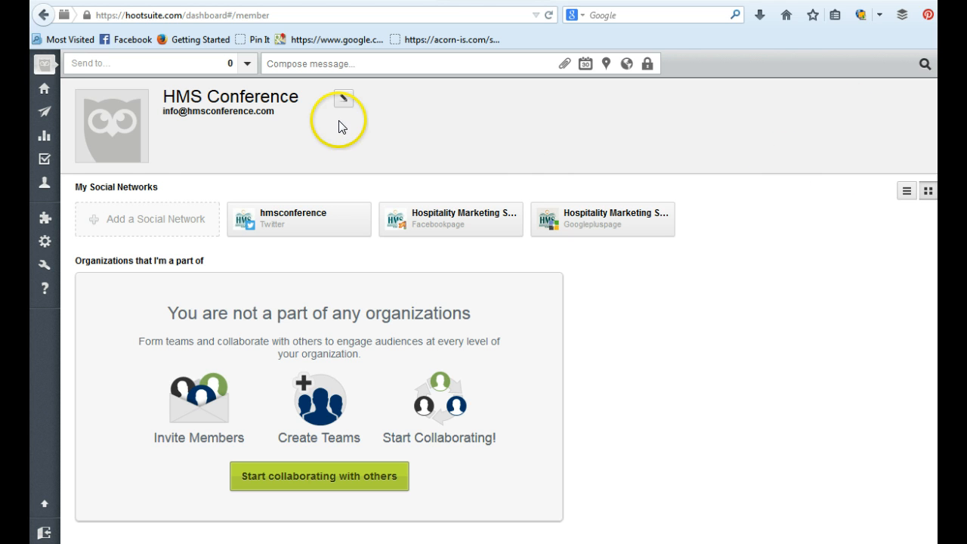
Step: Review the Twitter, Facebook, Google+ and foursquare connection options for adding a social network, then close the dialog
mouse_move(39, 98)
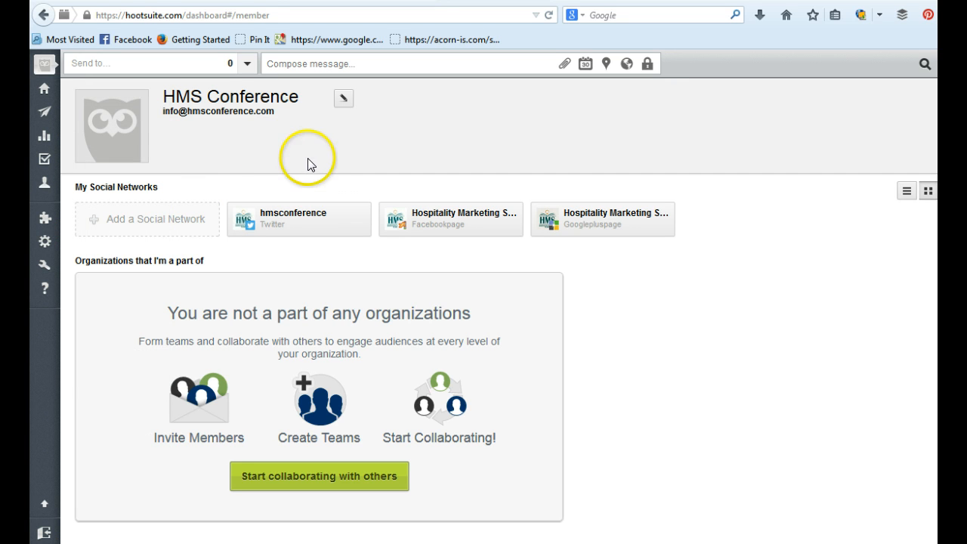
click(170, 219)
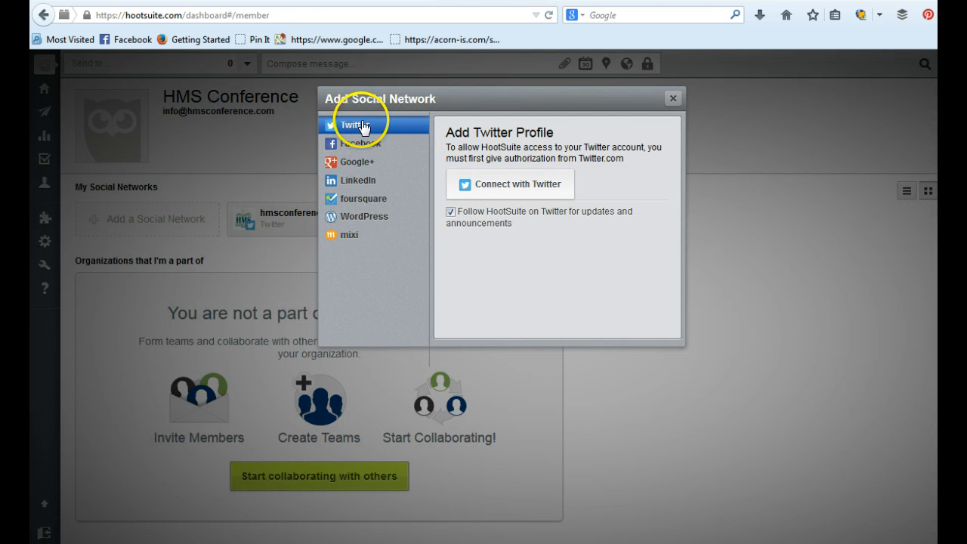
click(355, 144)
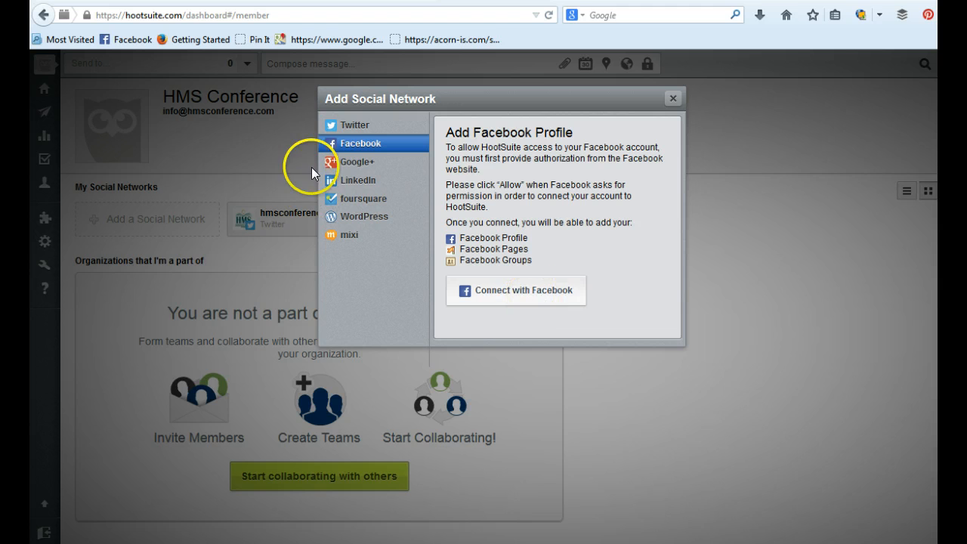
click(354, 162)
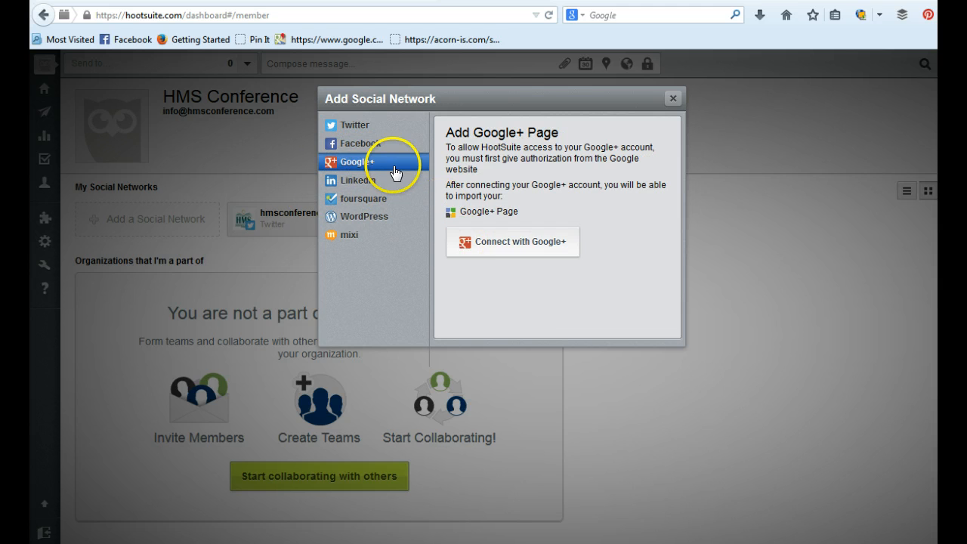
click(371, 198)
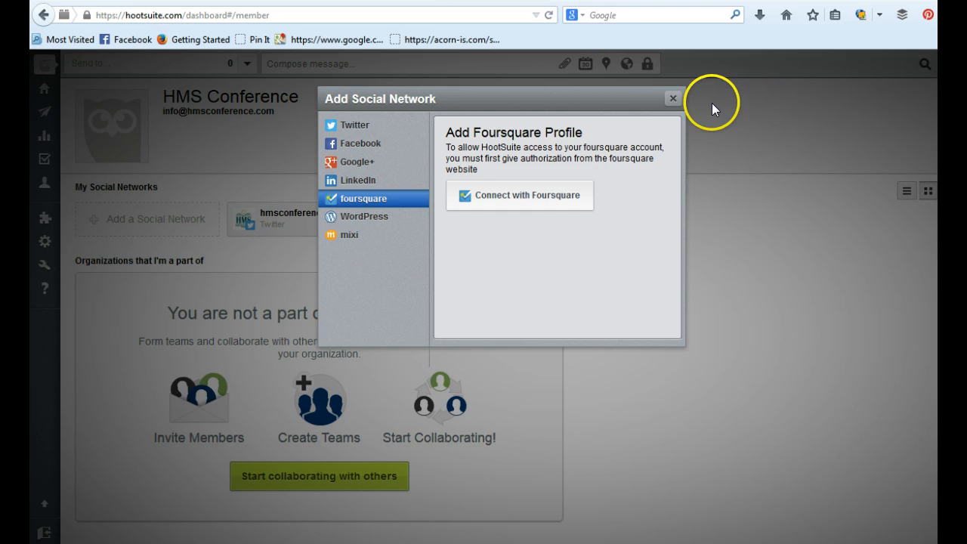
click(675, 98)
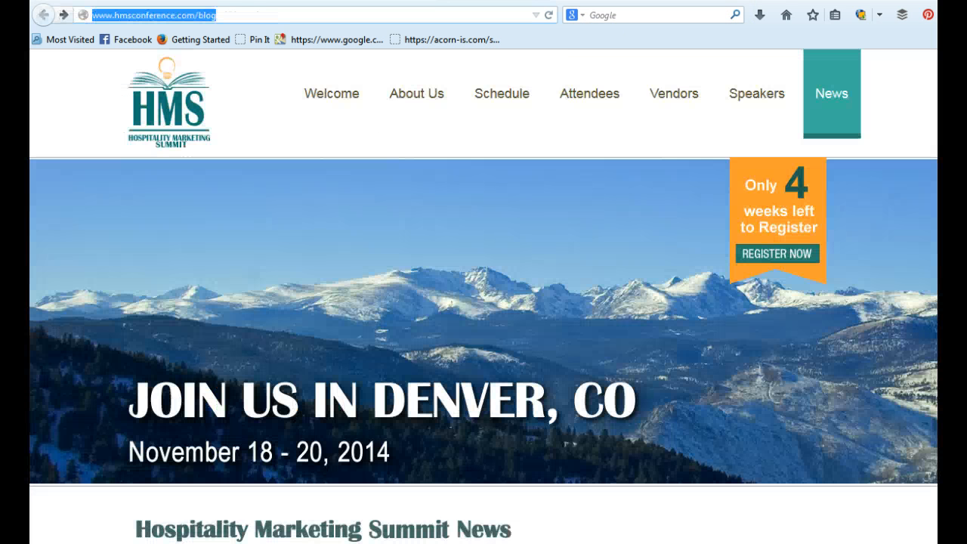
click(254, 63)
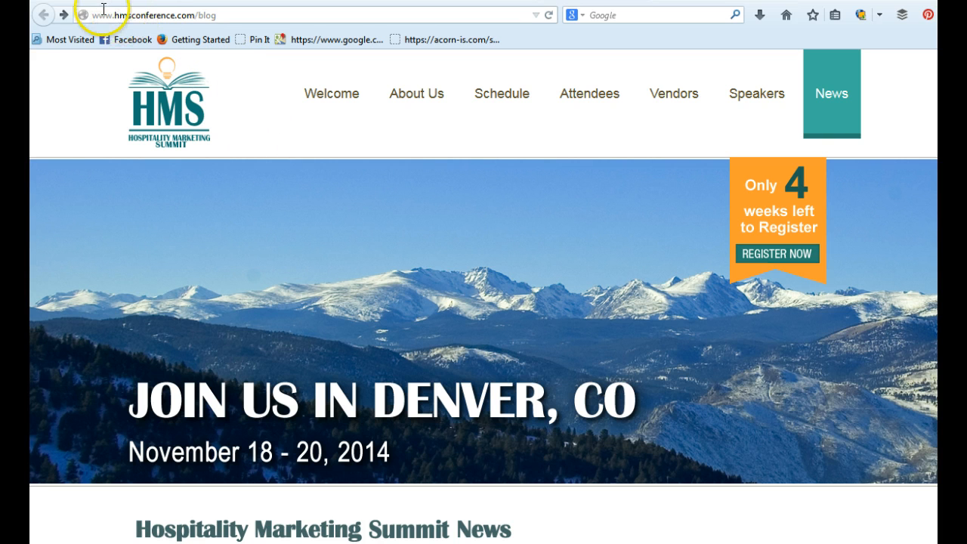
drag(86, 15, 233, 26)
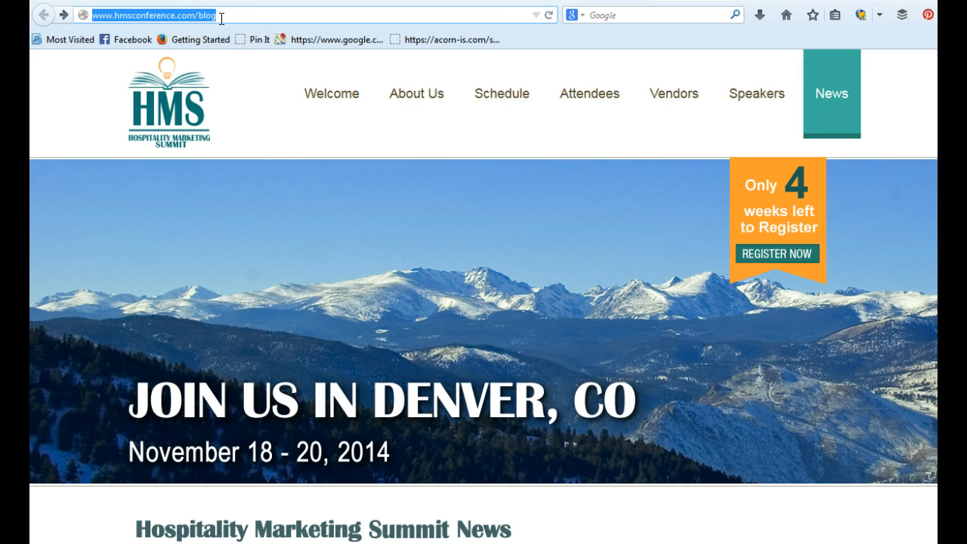
click(221, 18)
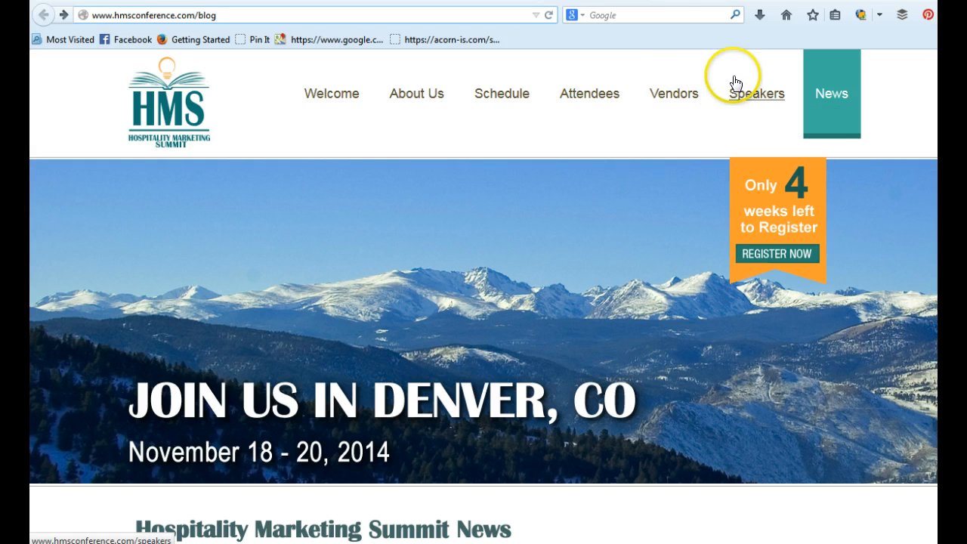
click(831, 18)
mouse_move(618, 96)
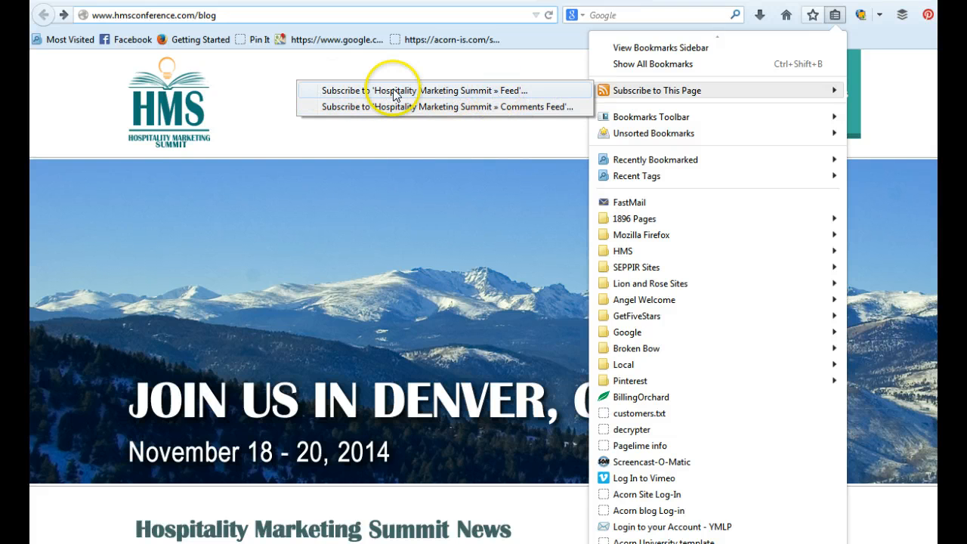
click(453, 90)
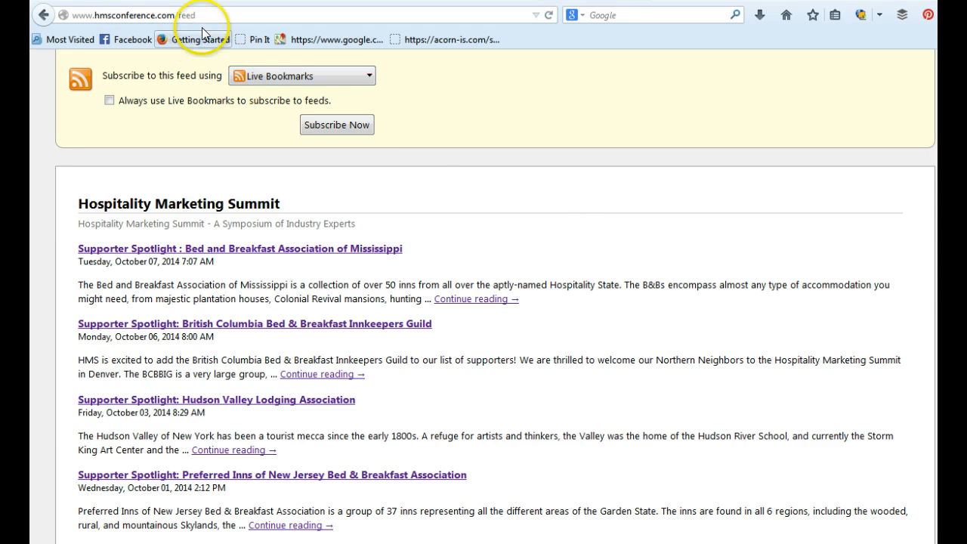
click(221, 16)
key(ctrl+c)
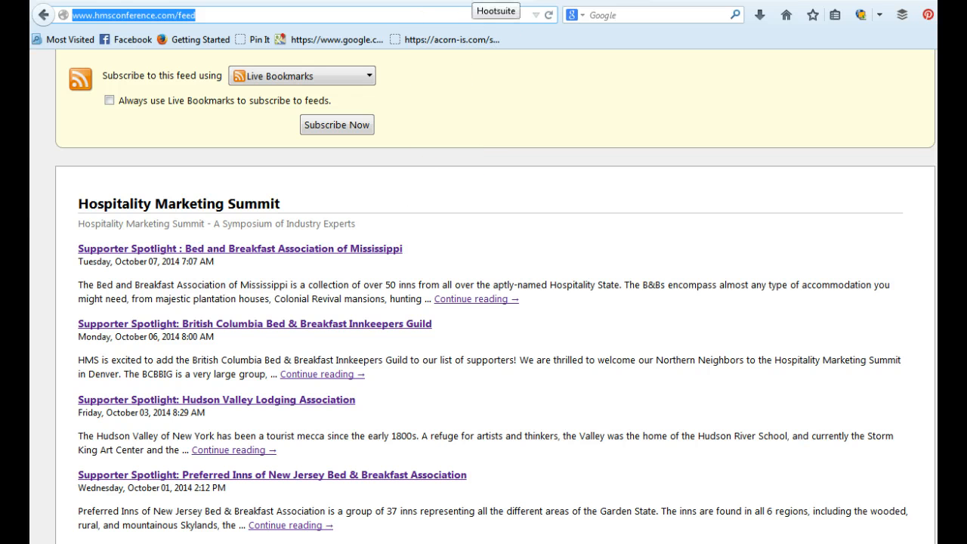
Step: Switch to Hootsuite and open the RSS/Atom feed settings
click(466, 9)
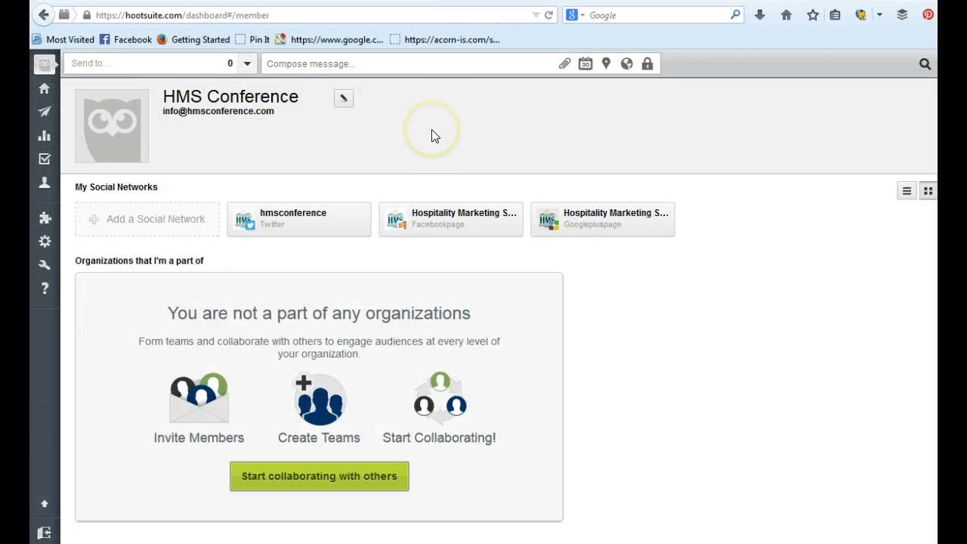
click(51, 71)
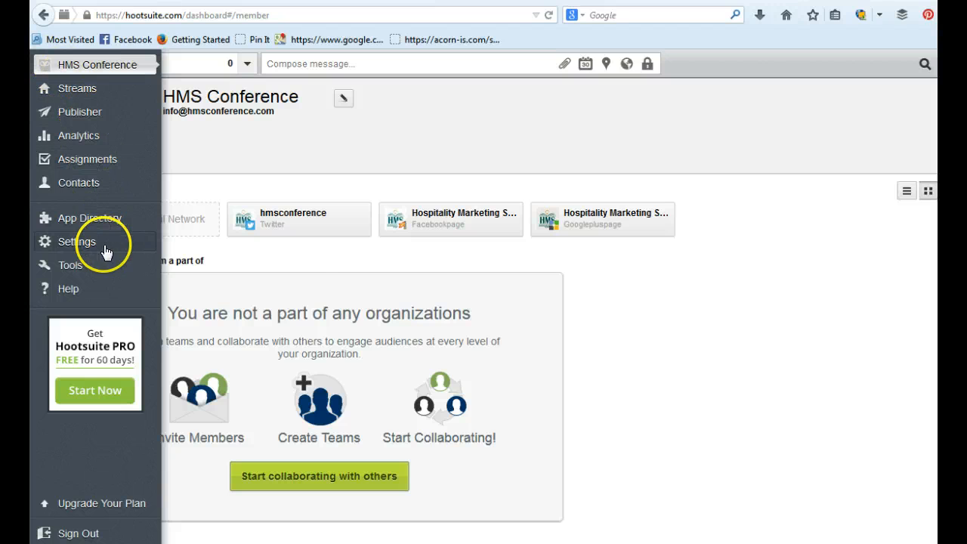
mouse_move(108, 249)
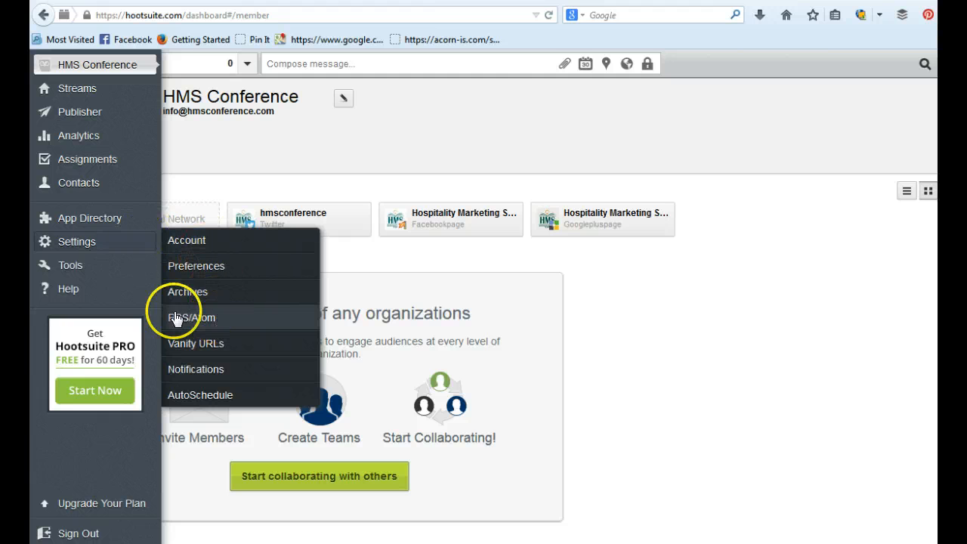
click(251, 320)
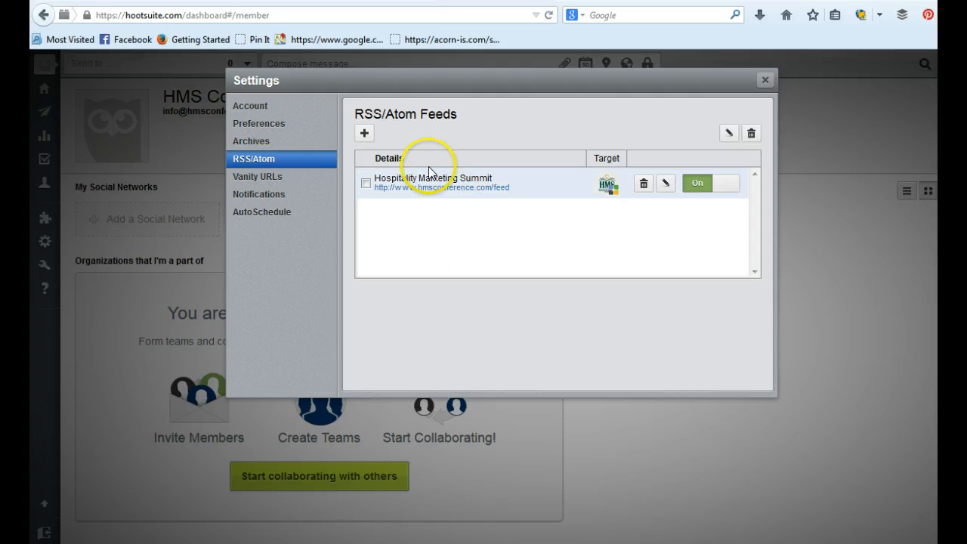
click(363, 136)
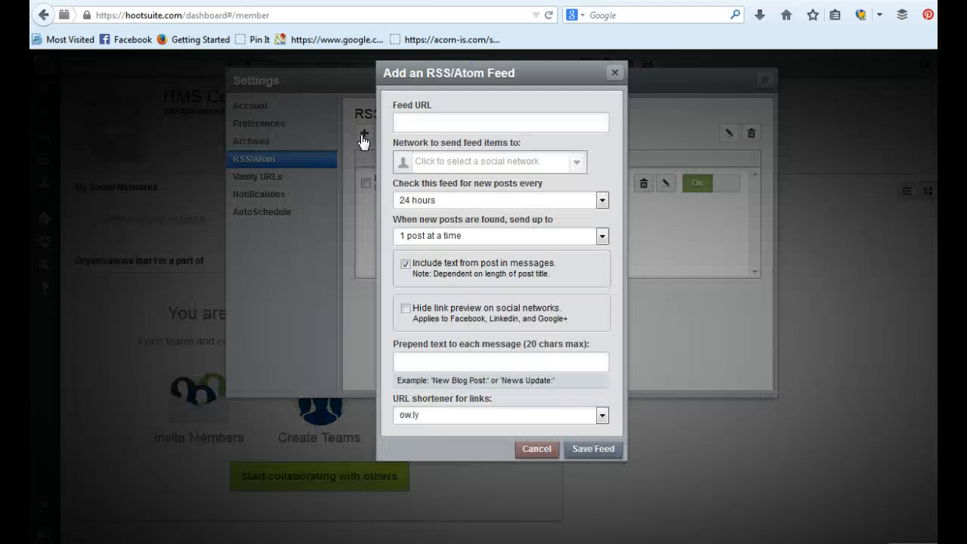
click(428, 119)
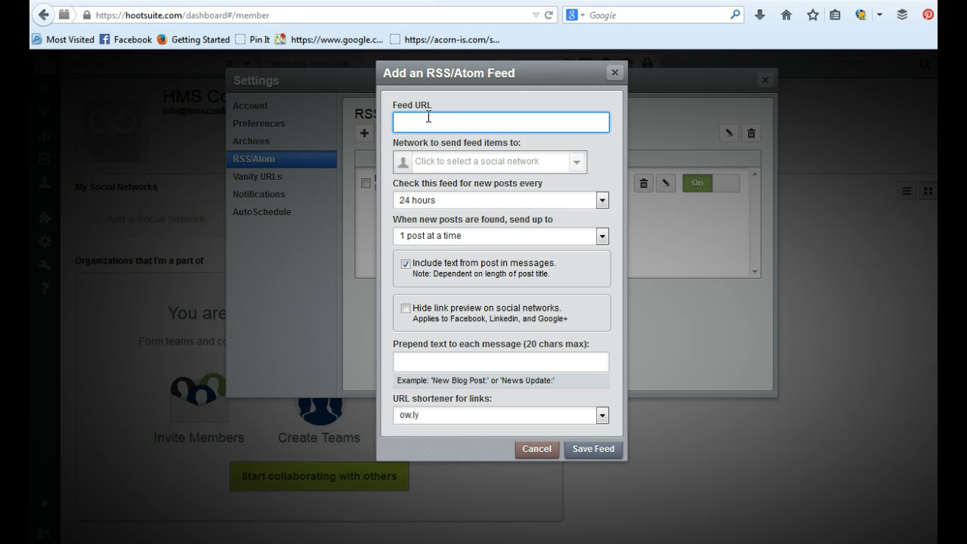
right_click(428, 117)
click(468, 181)
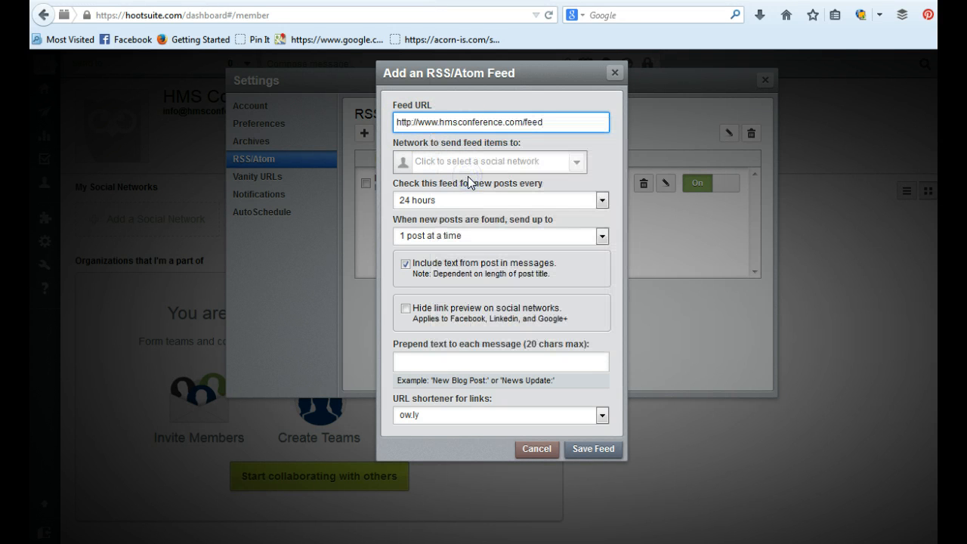
Step: Send the feed items to the Hospitality Marketing Summit Facebook page and check for new posts every 6 hours
click(580, 163)
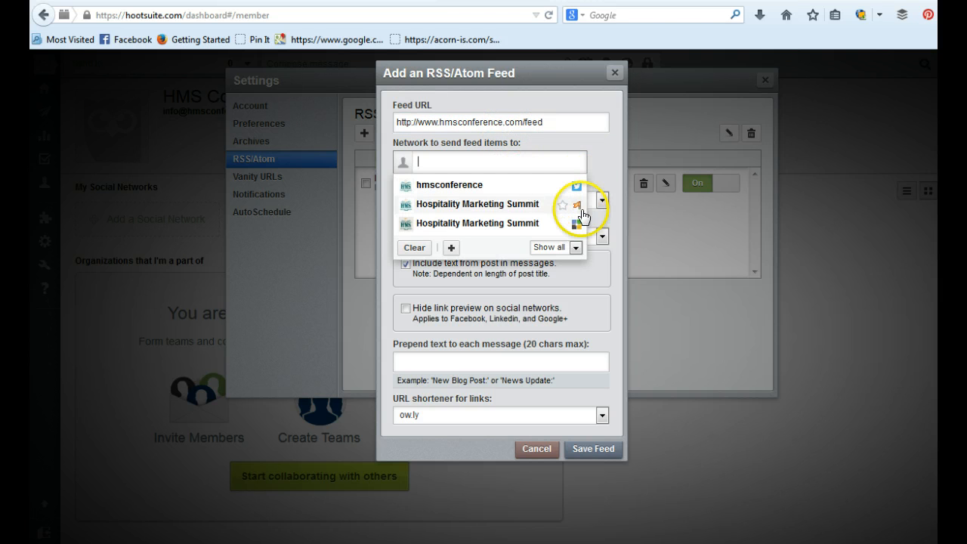
click(520, 160)
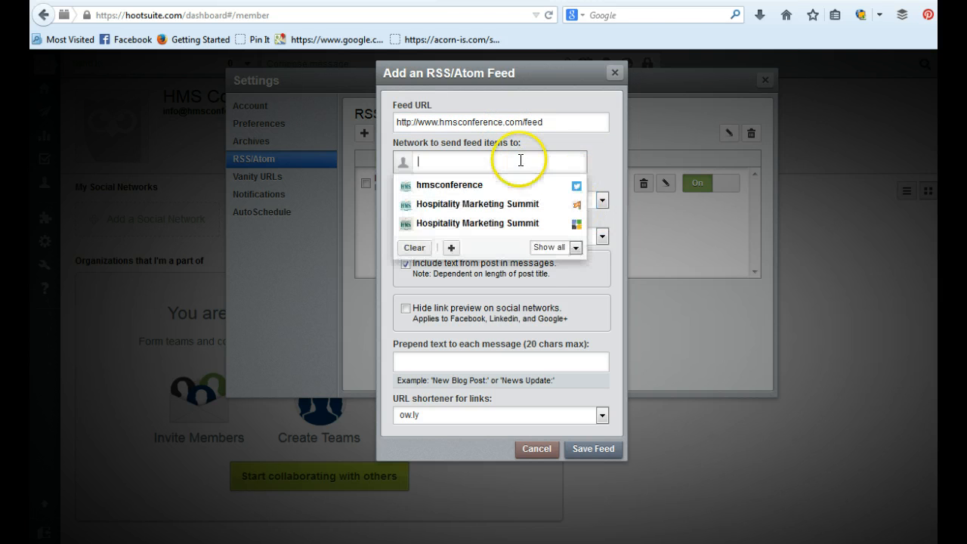
click(503, 203)
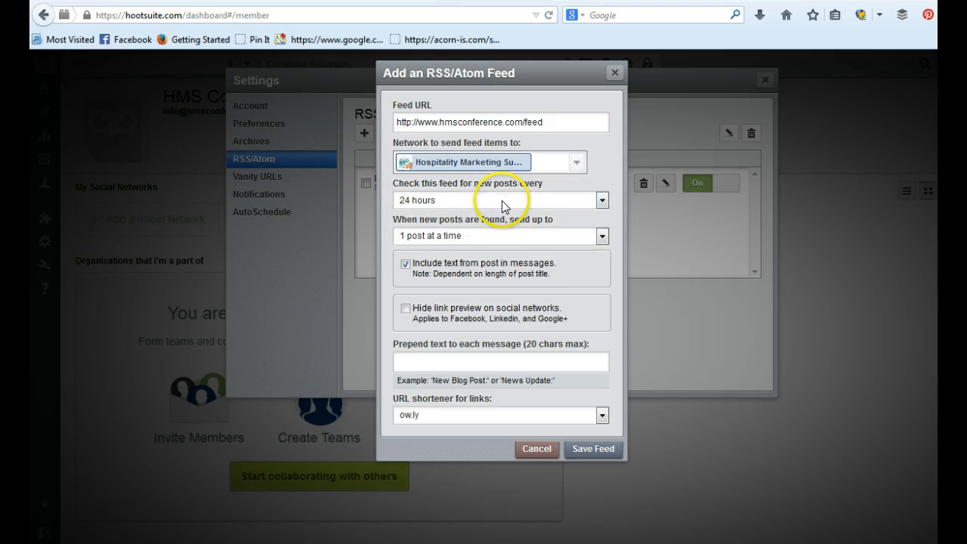
click(500, 203)
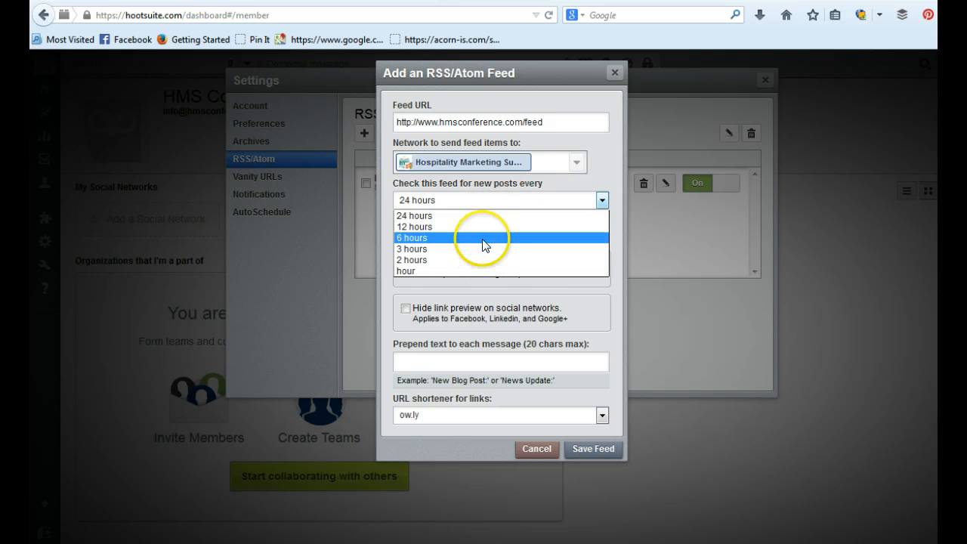
click(484, 240)
click(481, 238)
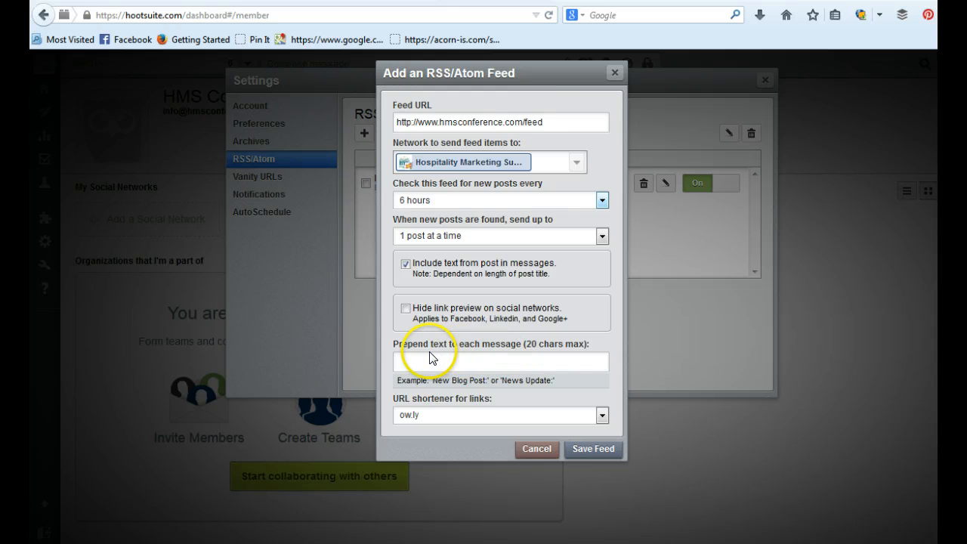
Step: Prepend "From Our Blog:" to each message and save the new feed
click(468, 361)
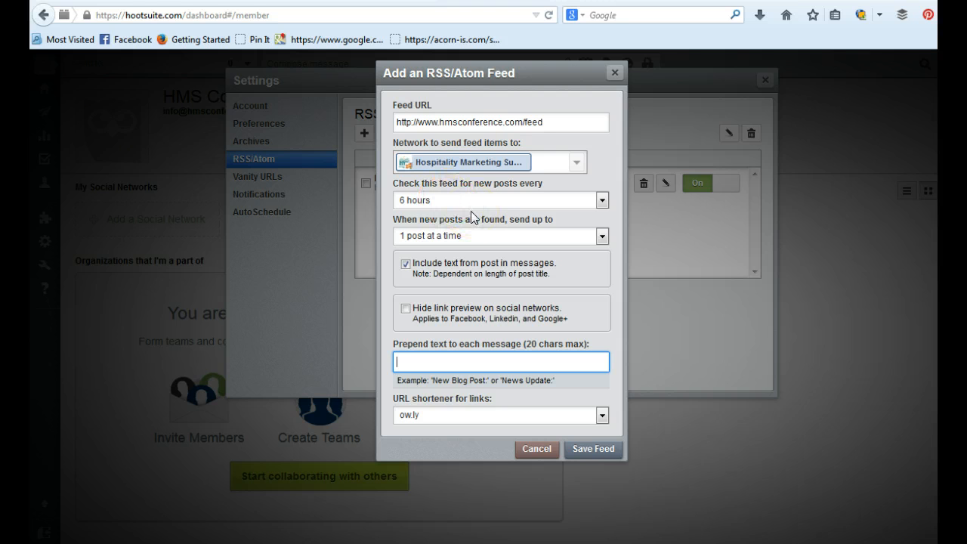
text(From Our Blog:)
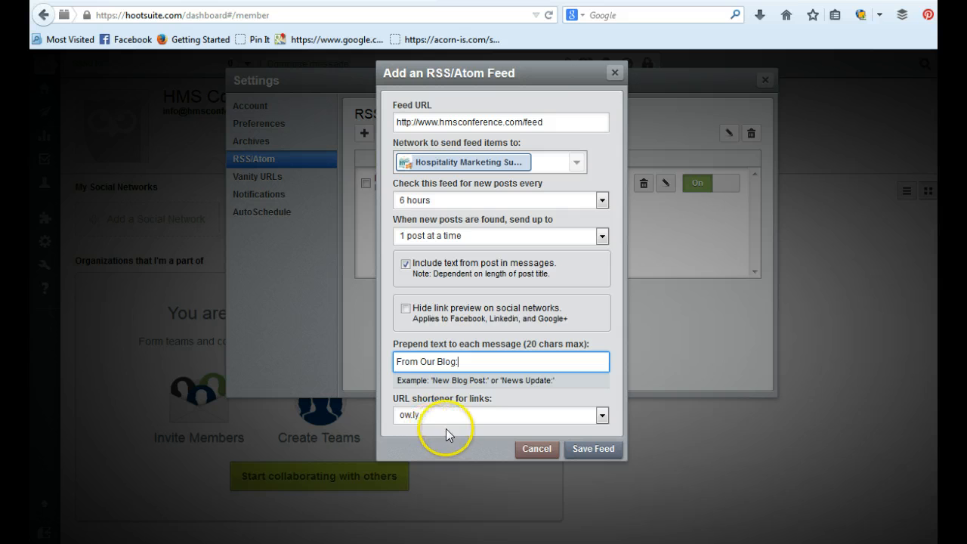
click(583, 452)
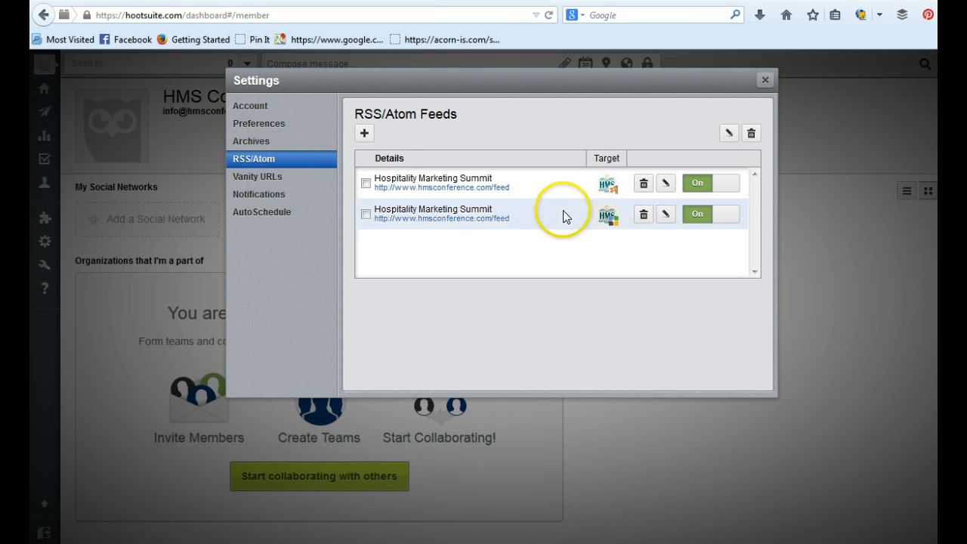
Step: Turn the Facebook page's feed off and back on
click(702, 189)
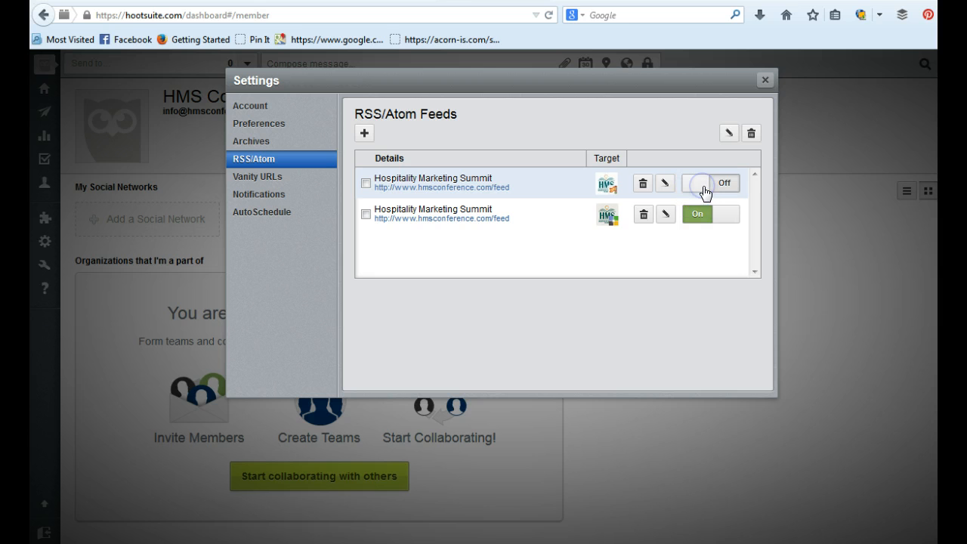
click(703, 188)
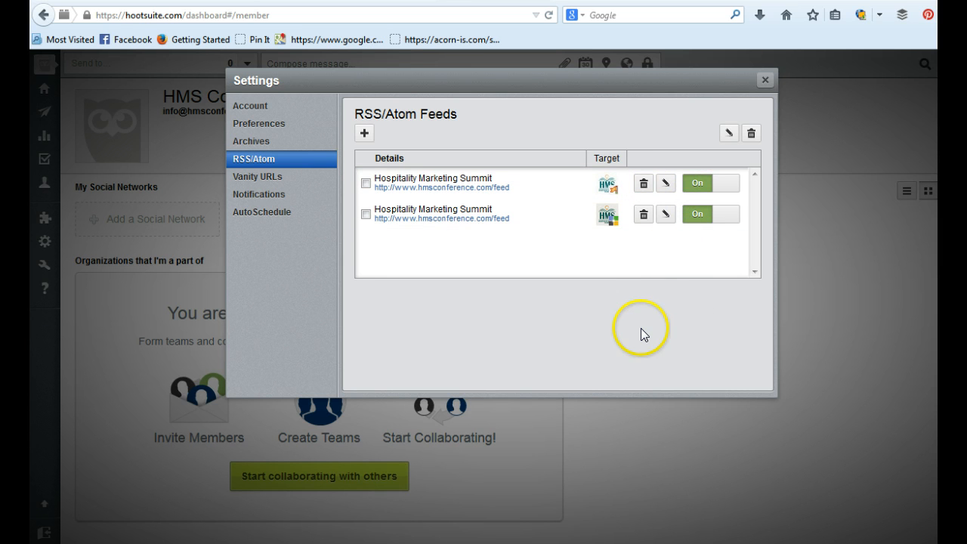
Step: Open the Facebook page's feed for editing, review the available target networks, and save the feed with its existing settings
click(666, 185)
click(550, 149)
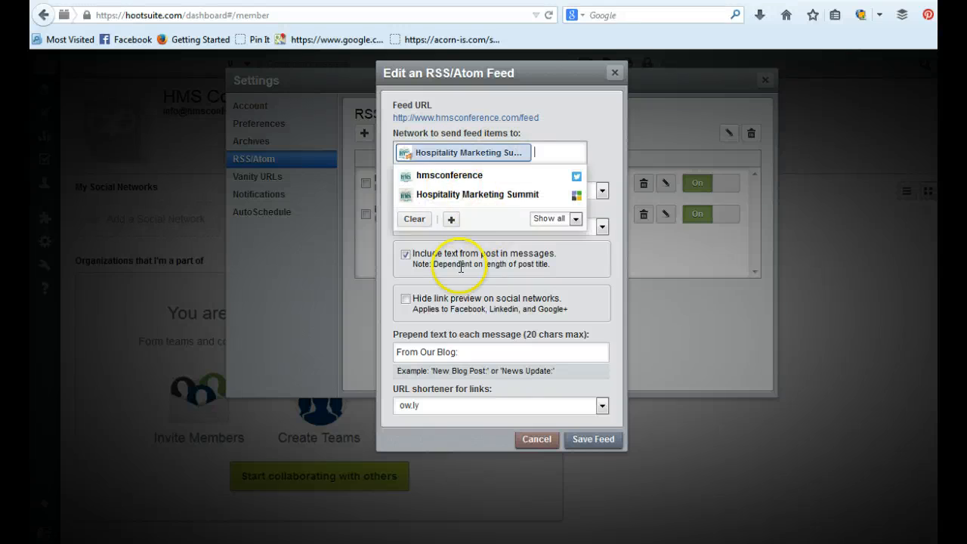
click(473, 190)
click(485, 155)
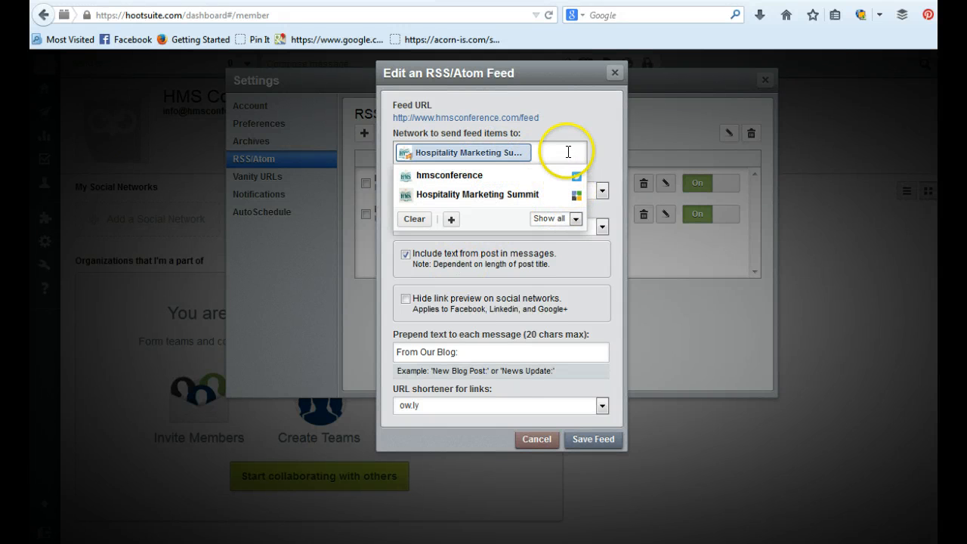
click(616, 258)
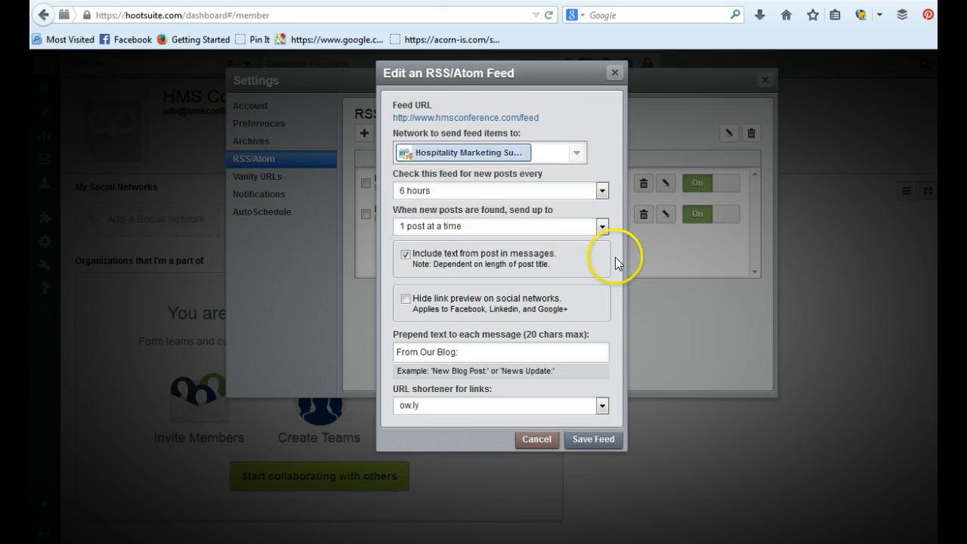
click(563, 155)
click(562, 162)
click(555, 154)
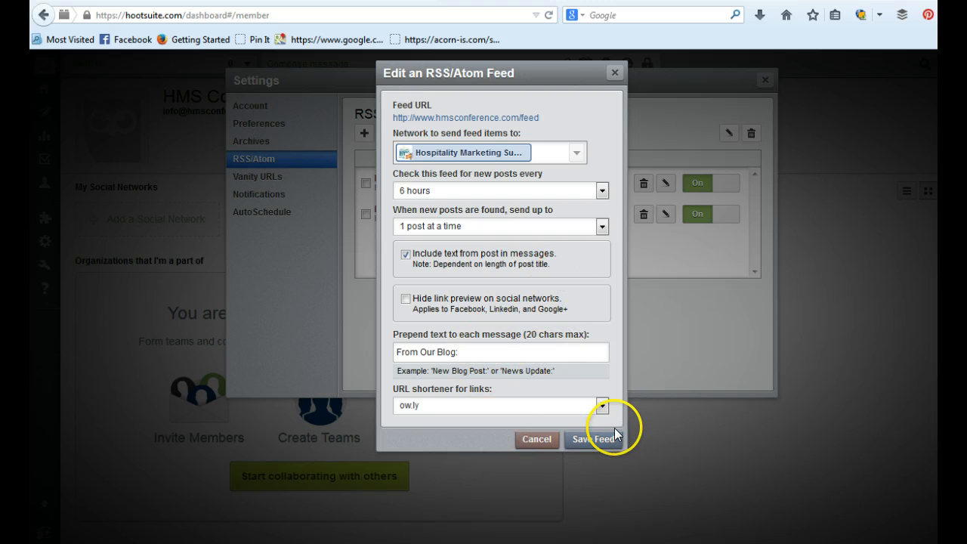
click(594, 439)
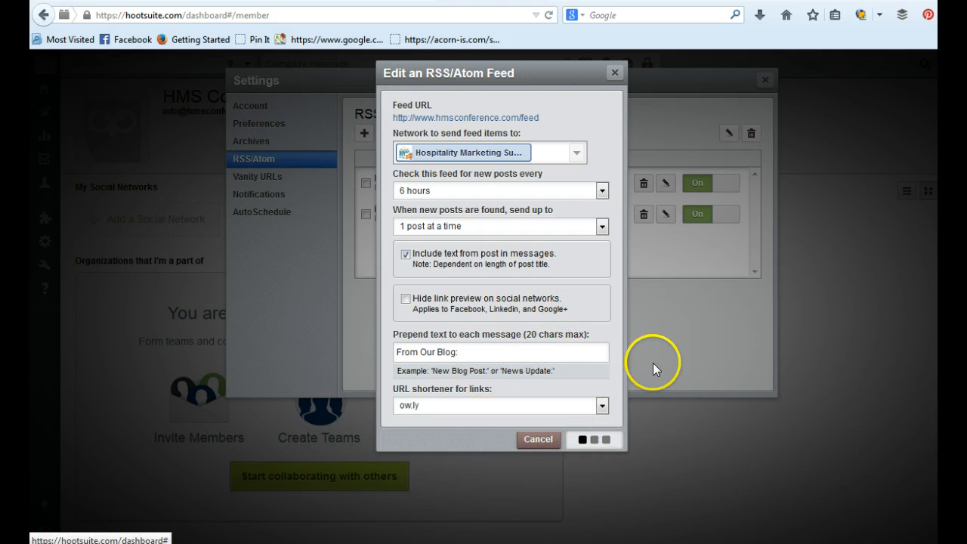